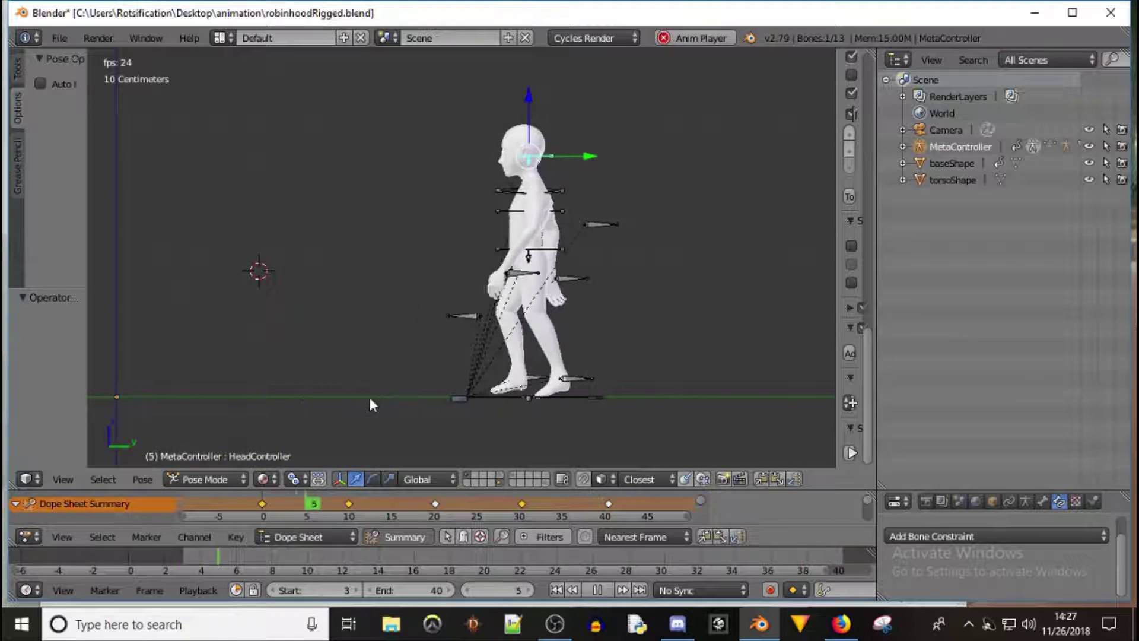
- Select the MetaBase bone, stop playback, and move the bone about 32 cm up and 95.3 cm along Y
{"action": "right_click", "coordinate": [400, 393]}
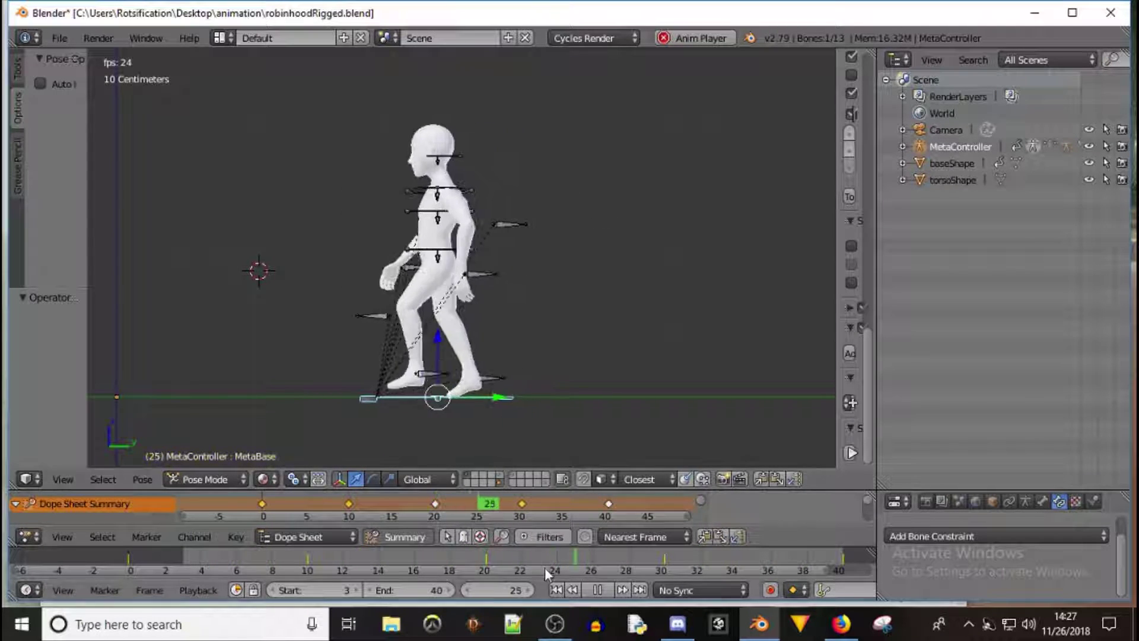
{"action": "key", "text": "Escape"}
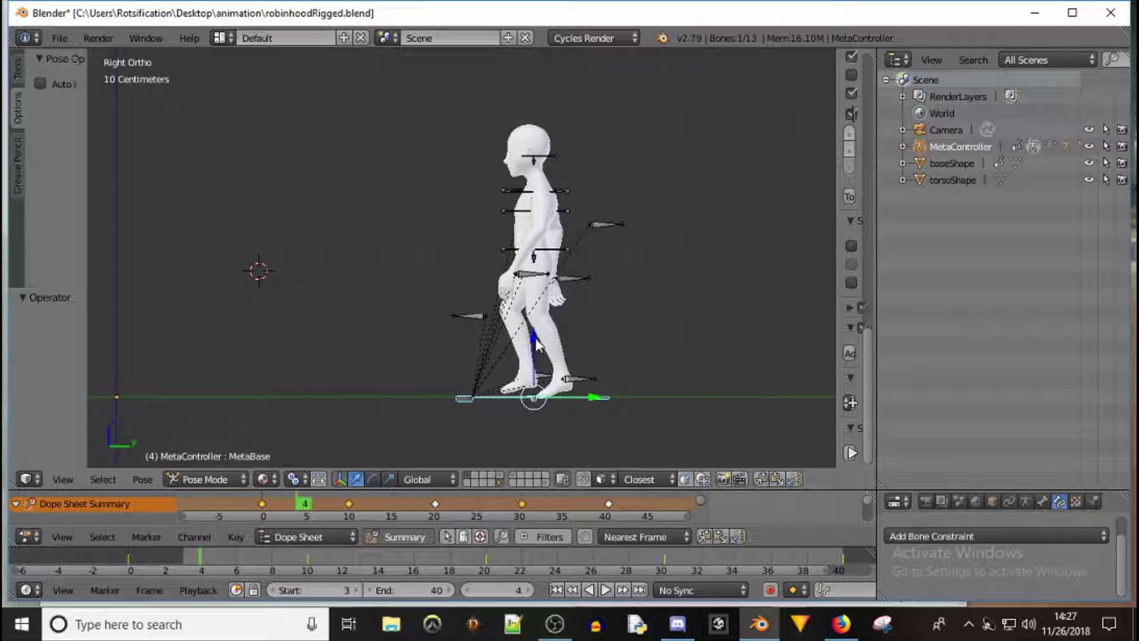
{"action": "key", "text": "g"}
{"action": "key", "text": "z"}
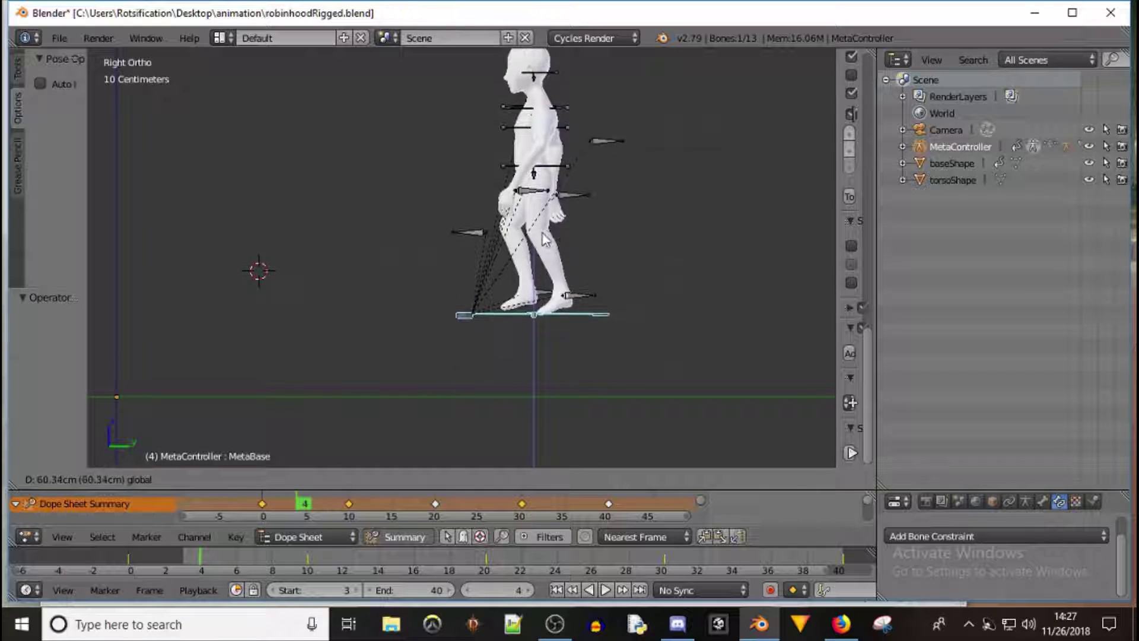
{"action": "left_click", "coordinate": [603, 316]}
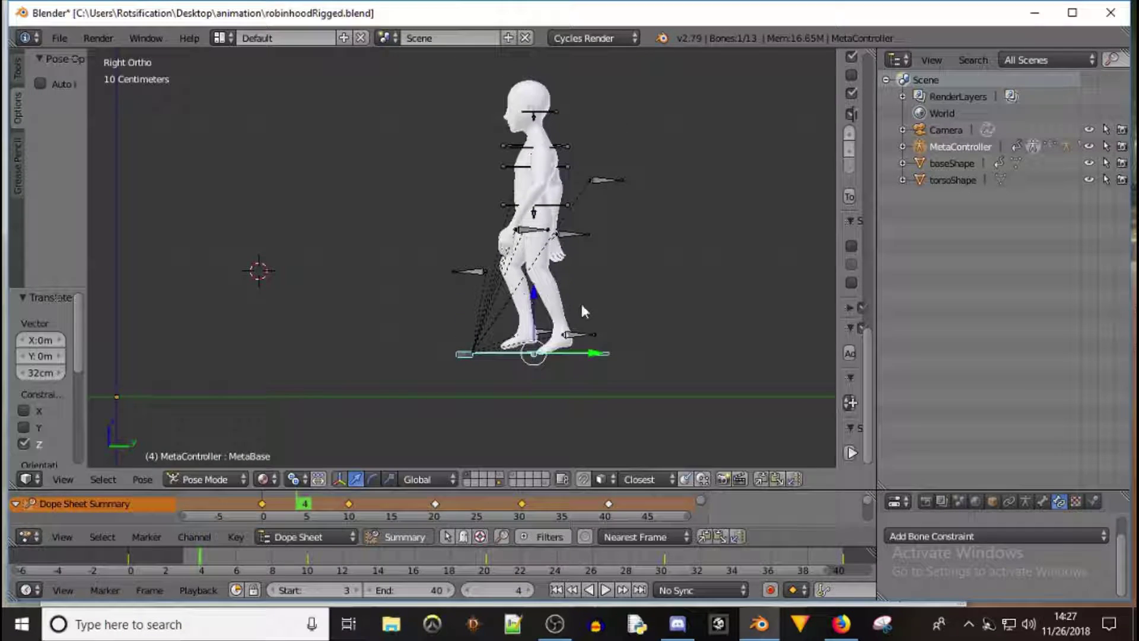
{"action": "key", "text": "g"}
{"action": "key", "text": "y"}
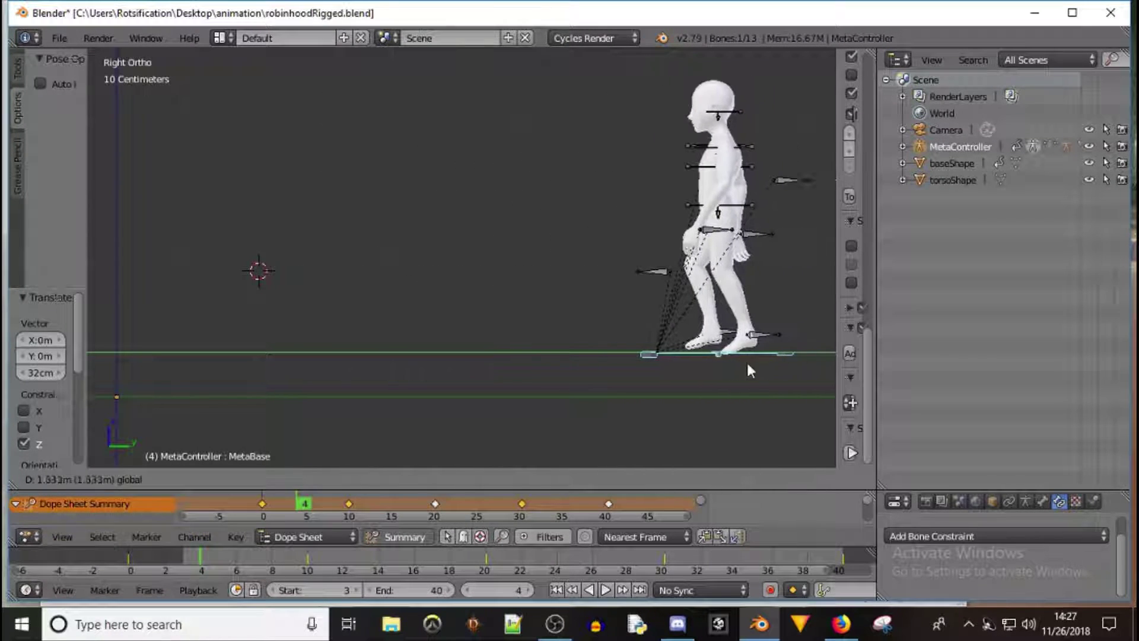
{"action": "left_click", "coordinate": [726, 371]}
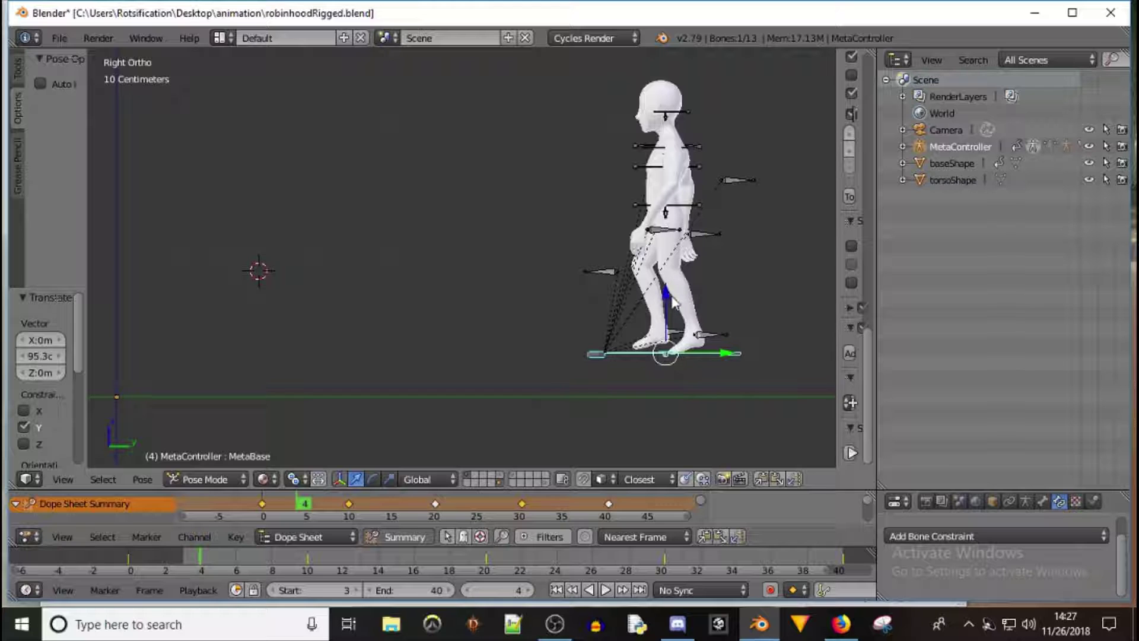
- Lower the MetaBase bone about 31.4 cm to the ground line and shift it about 70.6 cm further along Y
{"action": "key", "text": "g"}
{"action": "key", "text": "z"}
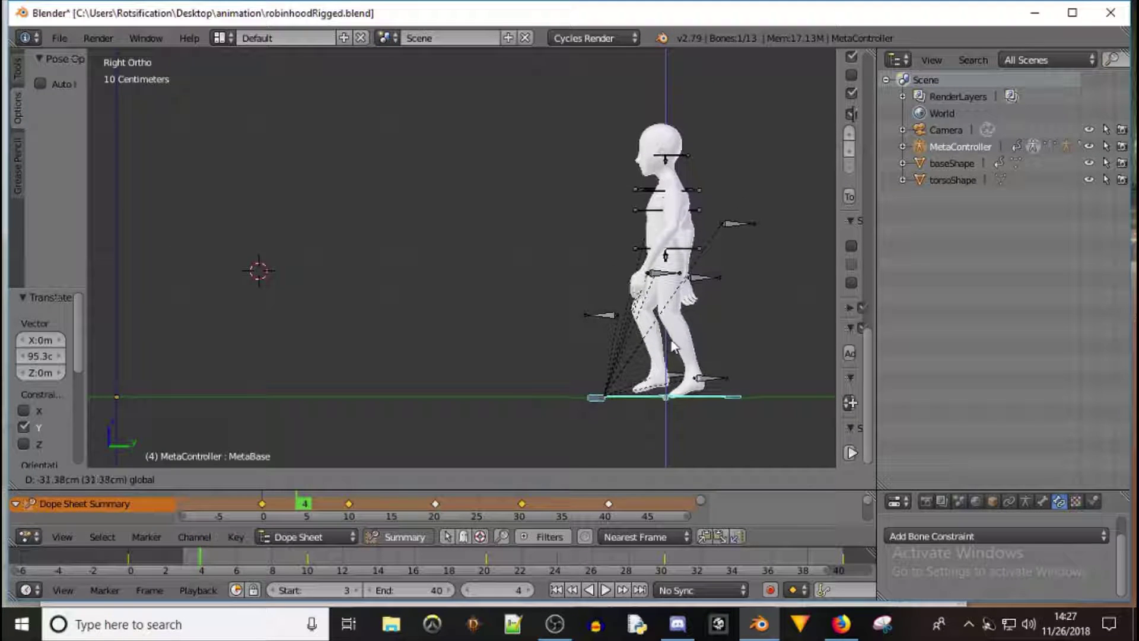
{"action": "left_click", "coordinate": [674, 346]}
{"action": "key", "text": "g"}
{"action": "key", "text": "y"}
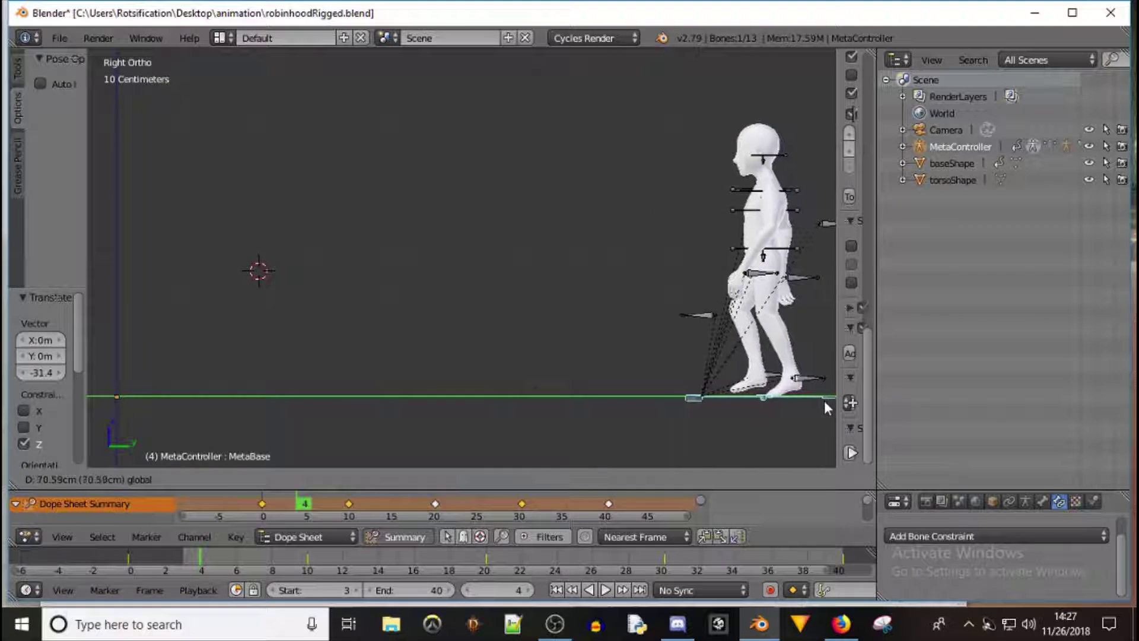
{"action": "left_click", "coordinate": [824, 400]}
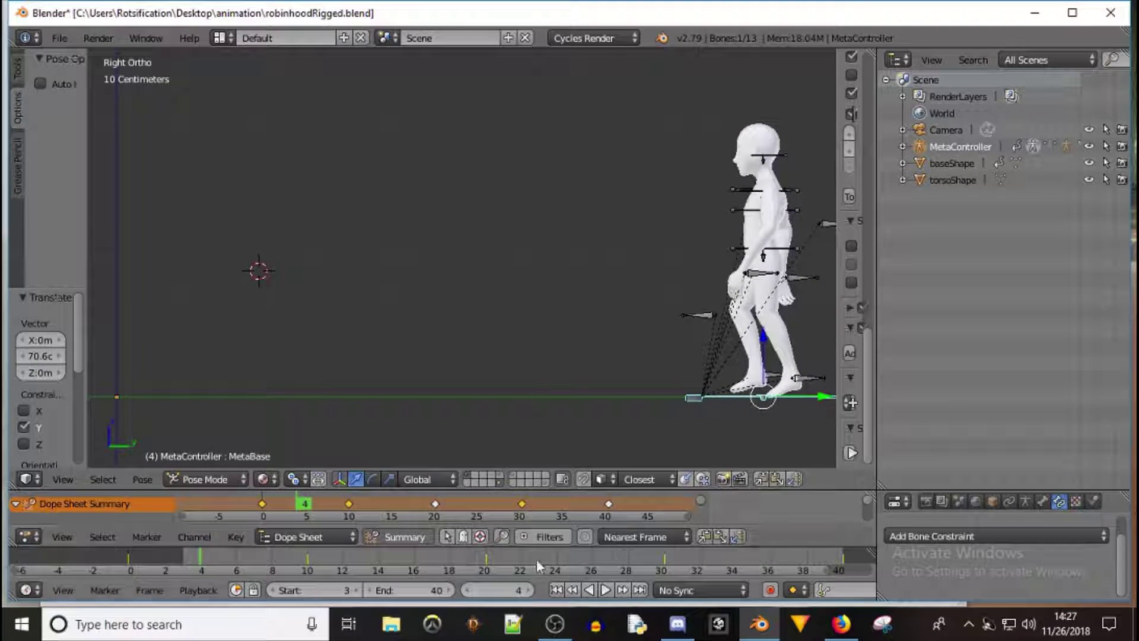
- At frame 0, move the MetaBase bone about 1.61 m along Y and insert a Location keyframe
{"action": "left_click", "coordinate": [128, 560]}
{"action": "key", "text": "g"}
{"action": "key", "text": "y"}
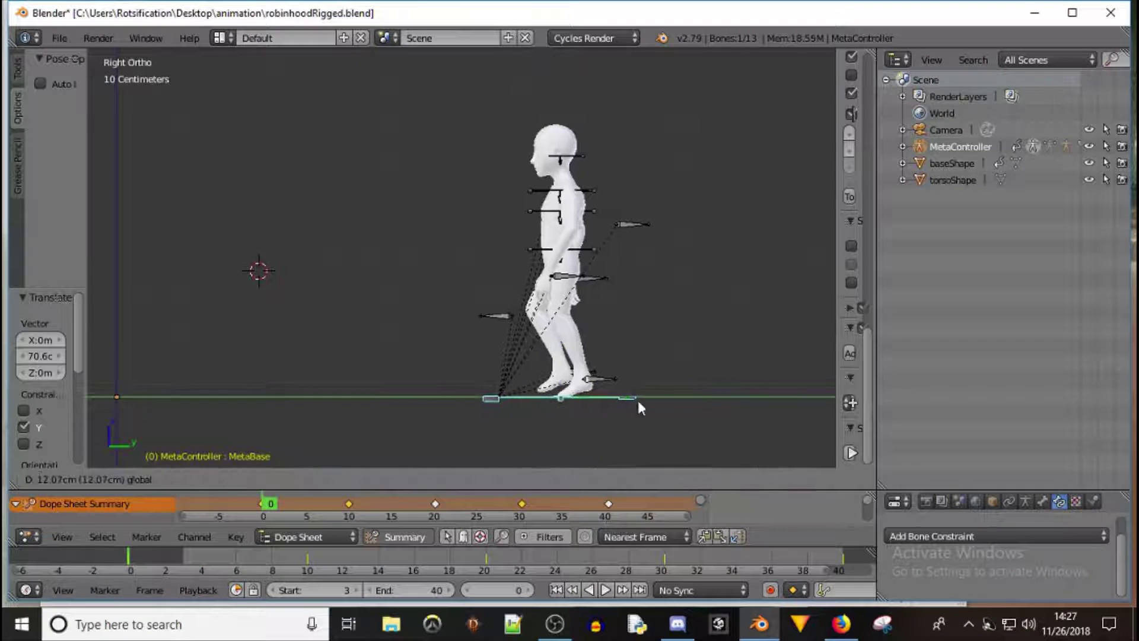
{"action": "left_click", "coordinate": [825, 412]}
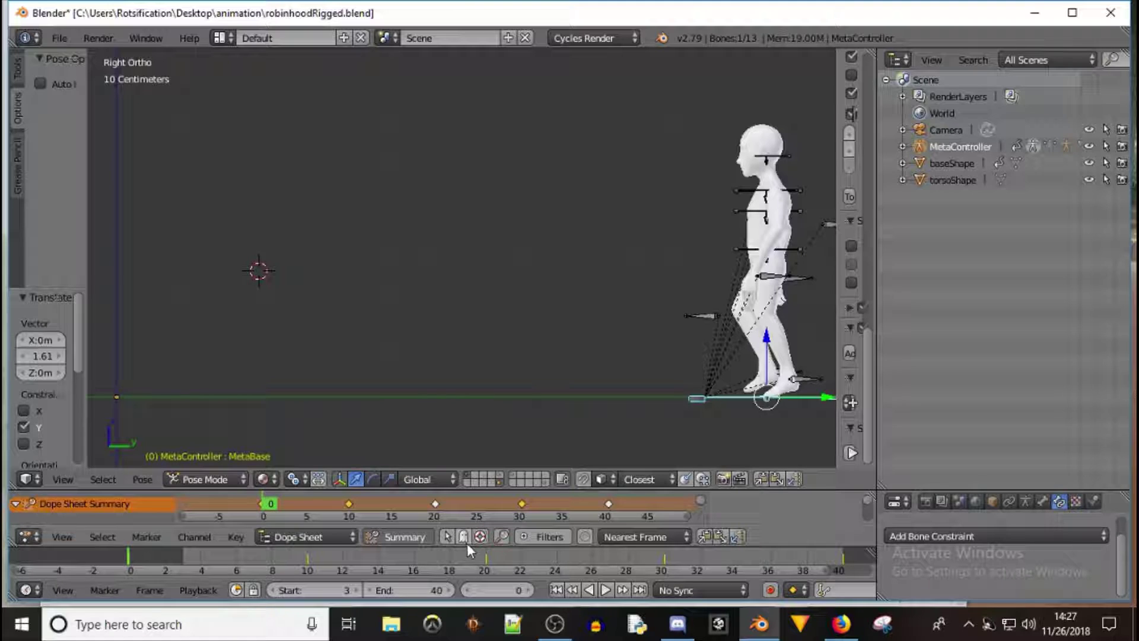
{"action": "key", "text": "i"}
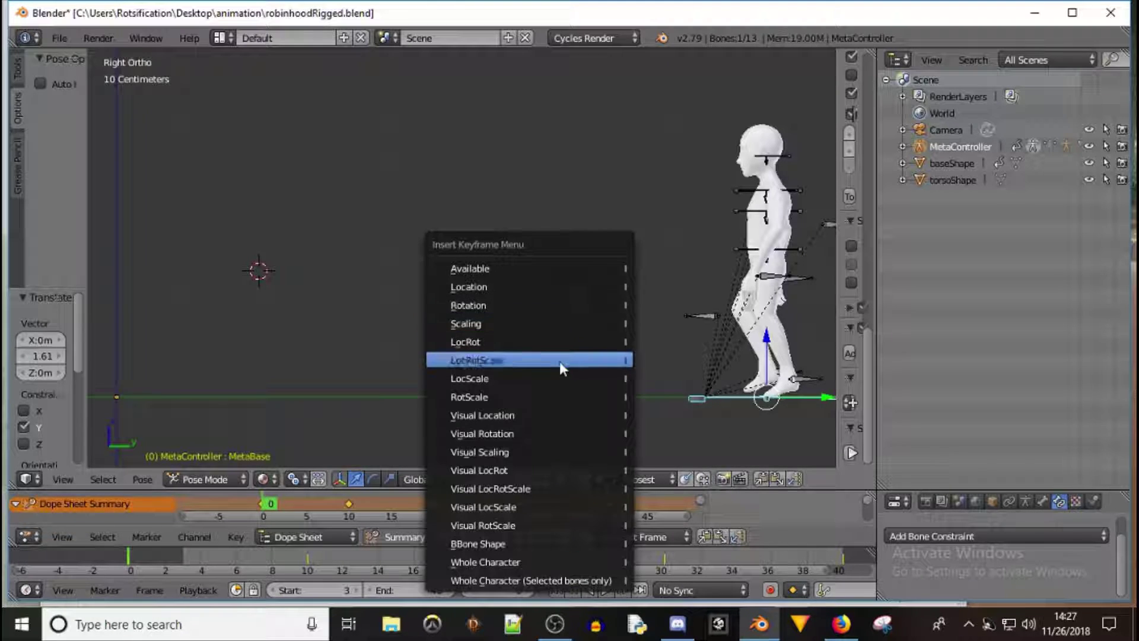
{"action": "left_click", "coordinate": [490, 287]}
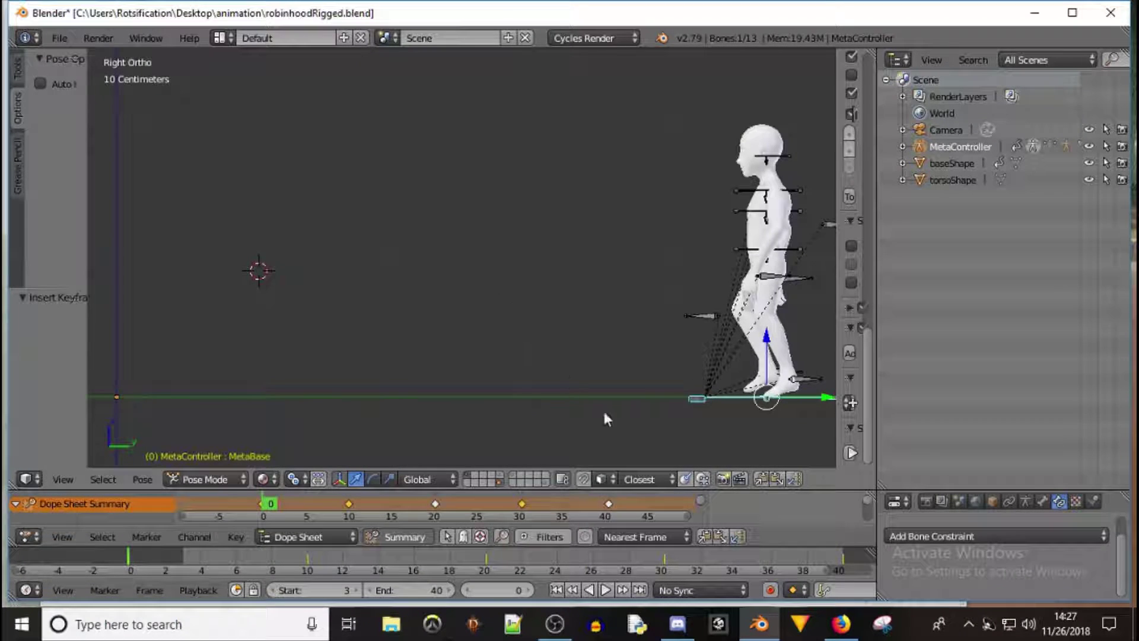
- At frame 40, move the MetaBase bone about -1.64 m along Y and insert a Location keyframe
{"action": "left_click", "coordinate": [843, 559]}
{"action": "key", "text": "g"}
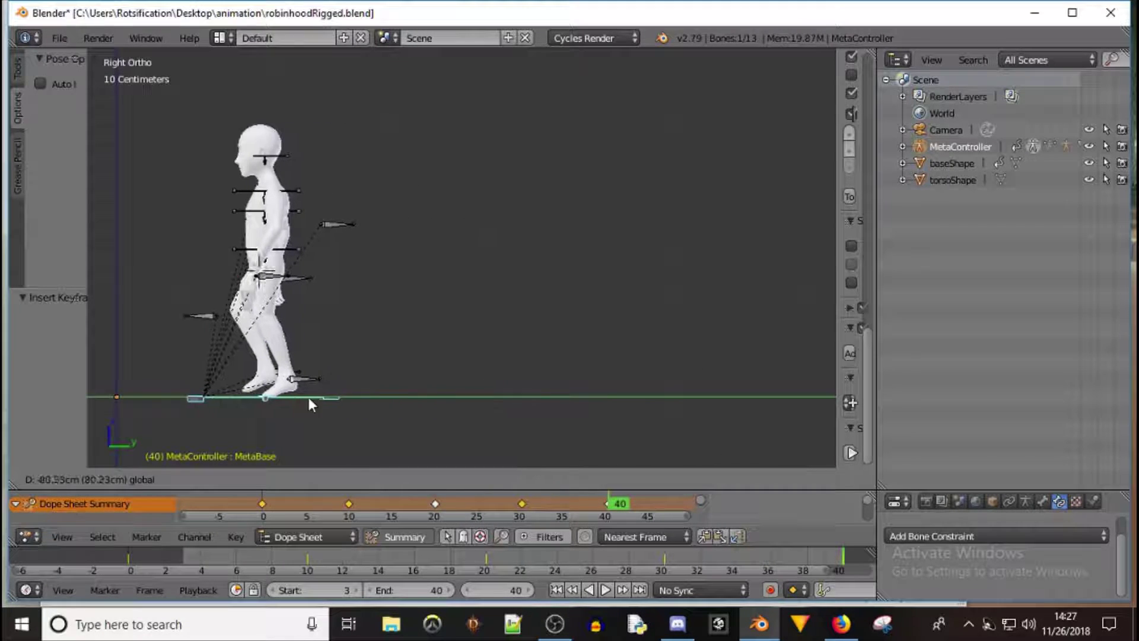
{"action": "left_click", "coordinate": [215, 401]}
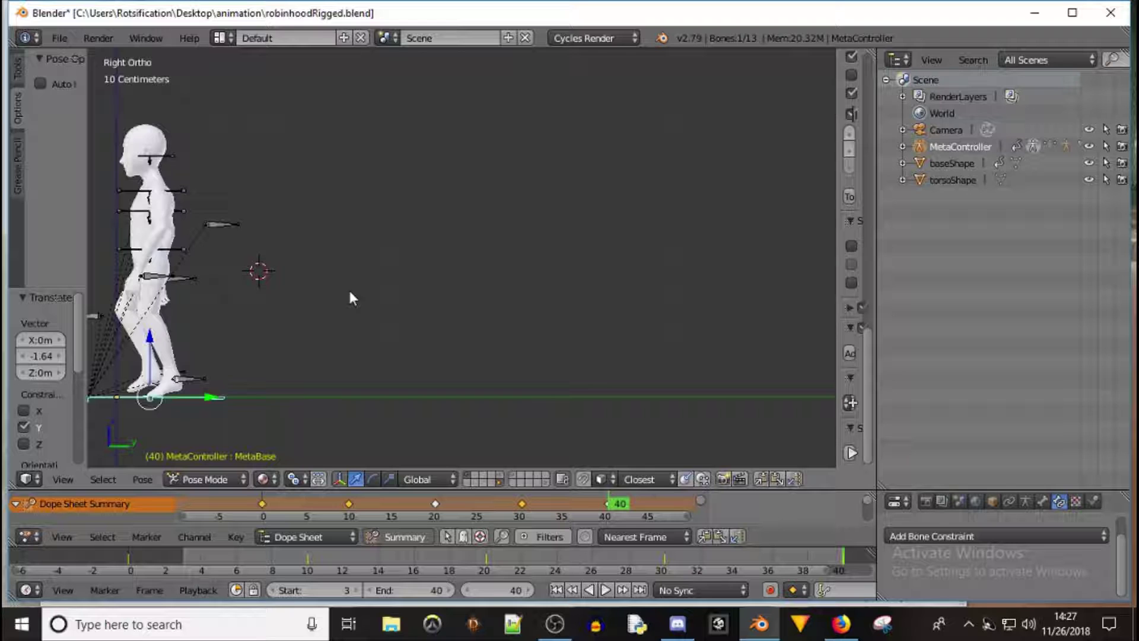
{"action": "key", "text": "i"}
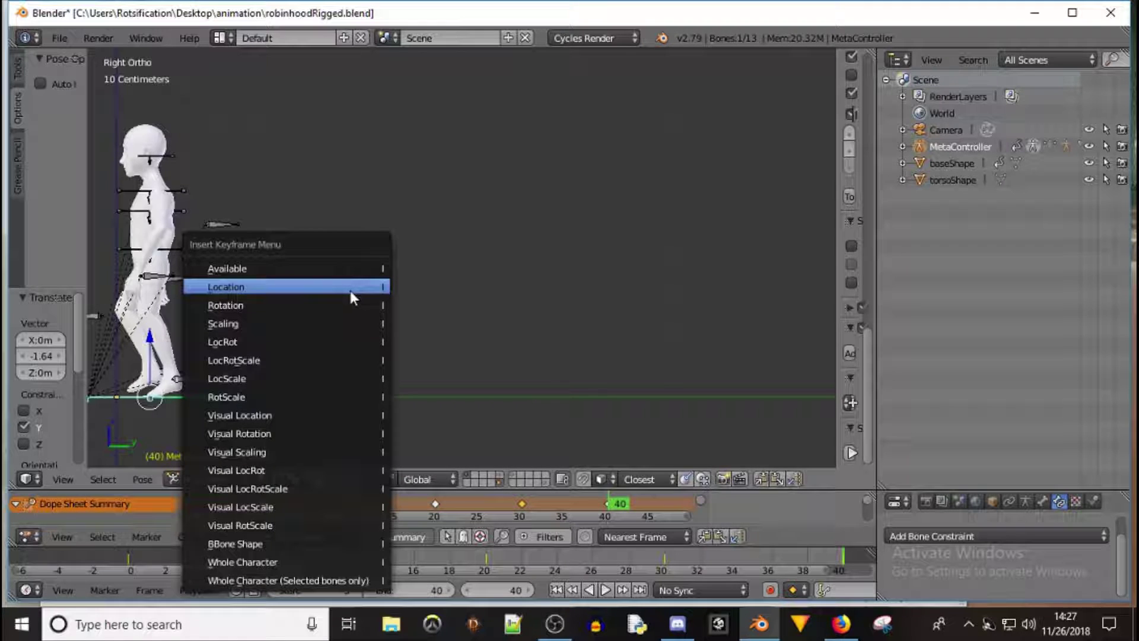
{"action": "left_click", "coordinate": [315, 287]}
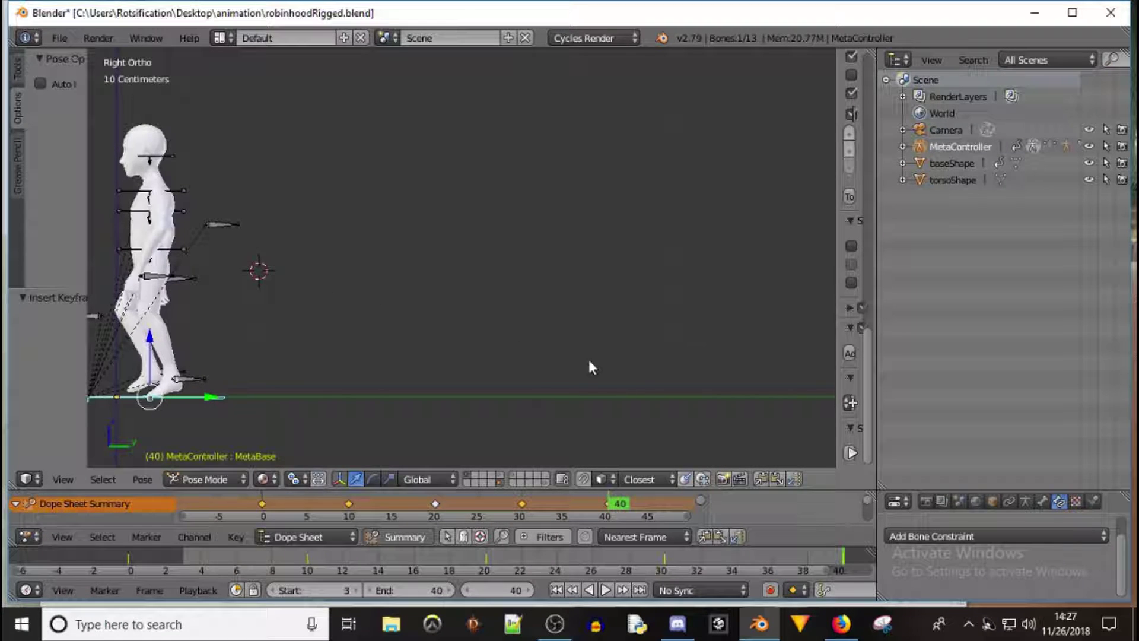
- Preview the MetaBase bone's longer travel in playback, and undo its location changes
{"action": "left_click", "coordinate": [603, 590]}
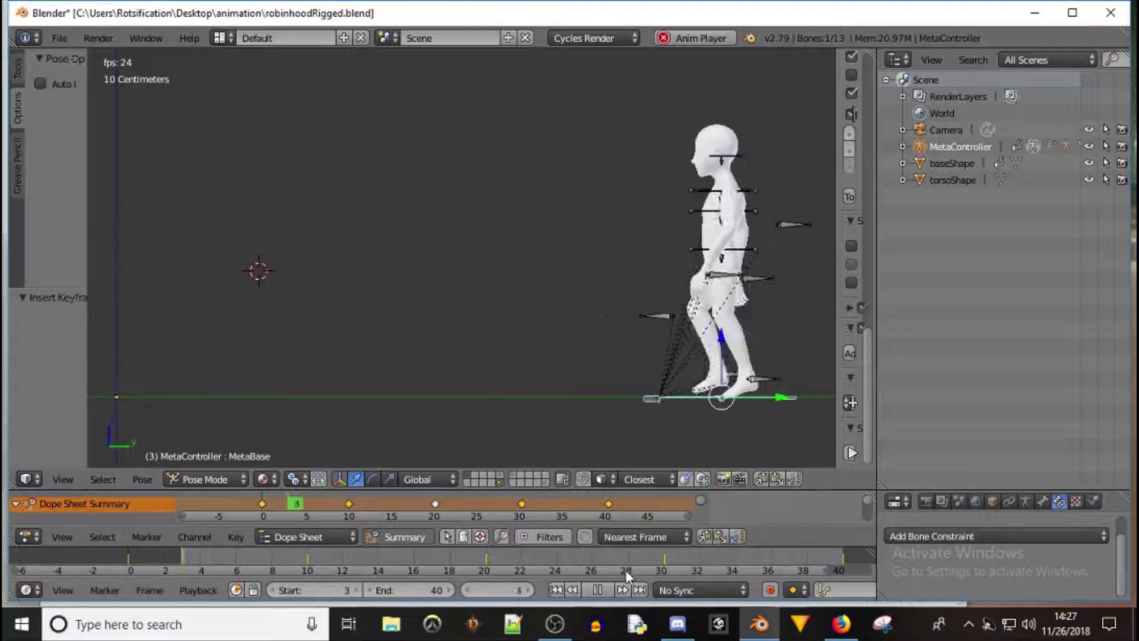
{"action": "left_click", "coordinate": [599, 589]}
{"action": "key", "text": "shift+Left"}
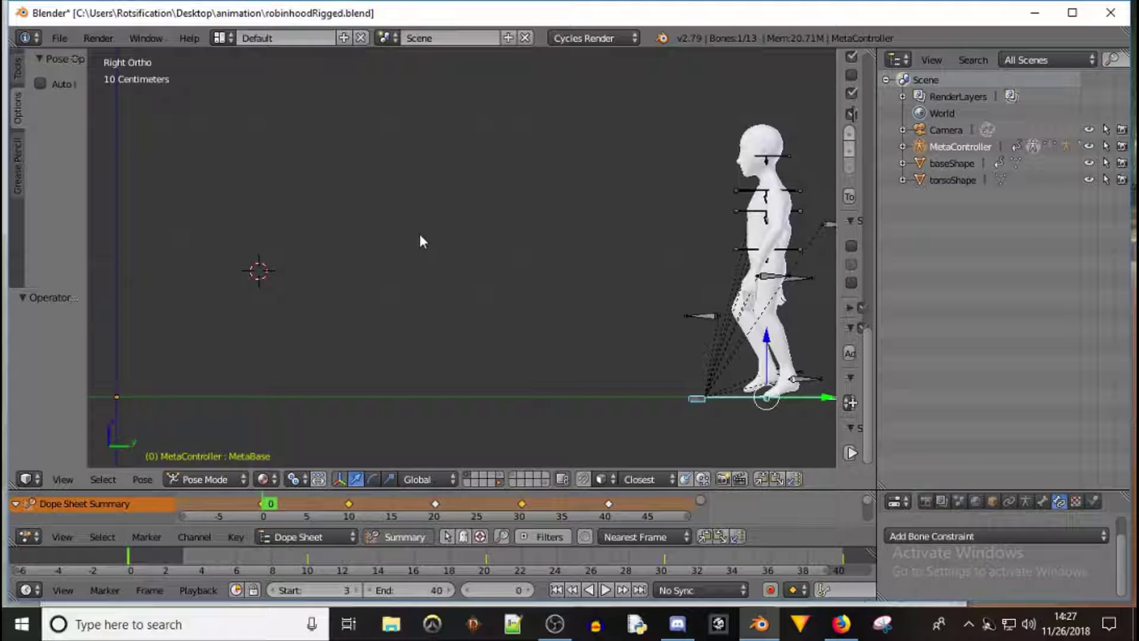
{"action": "key", "text": "alt+g"}
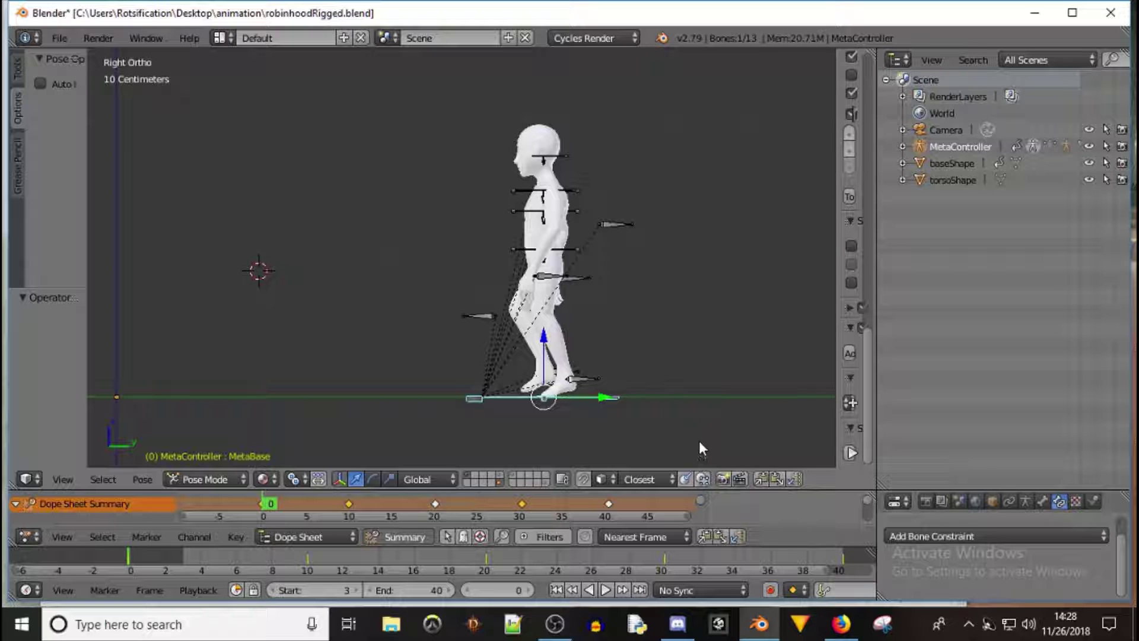
- Play back the walk cycle with the original MetaBase travel, and stop it
{"action": "left_click", "coordinate": [606, 589]}
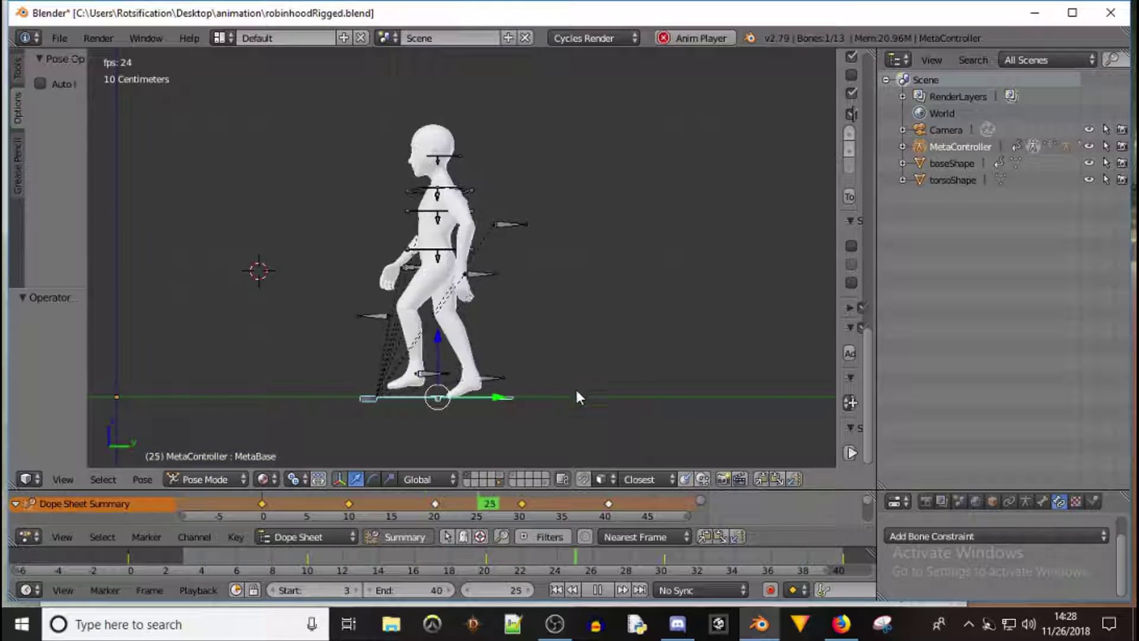
{"action": "left_click", "coordinate": [598, 590]}
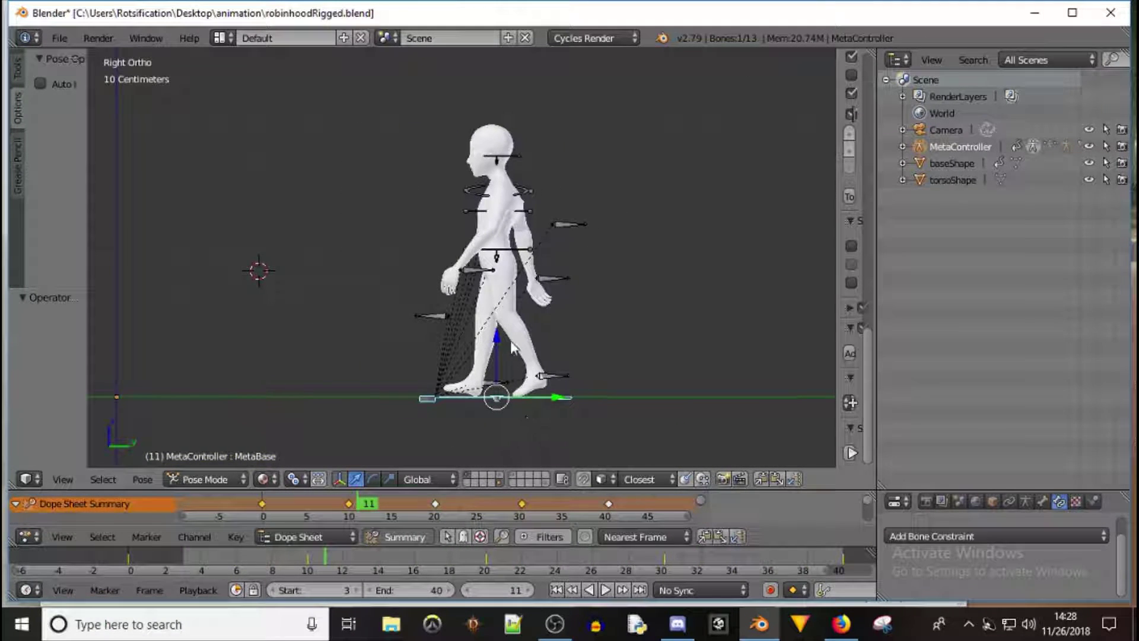
- Show the layer holding the skeleton bones and hide the character mesh layer to expose the leg bones
{"action": "left_click", "coordinate": [500, 474]}
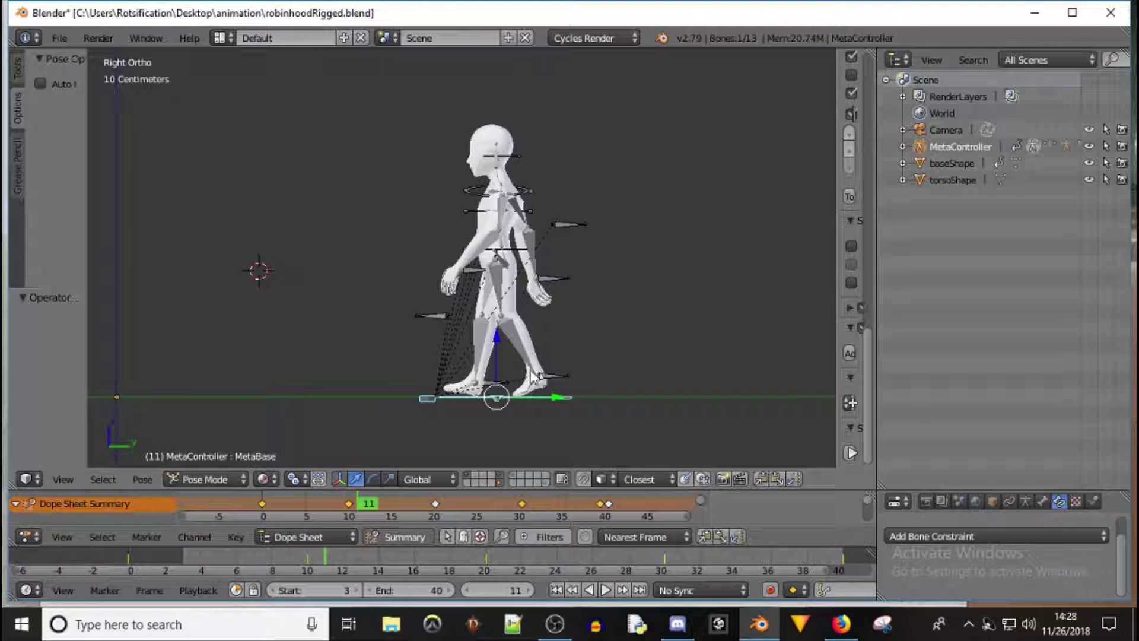
{"action": "left_click", "coordinate": [467, 475]}
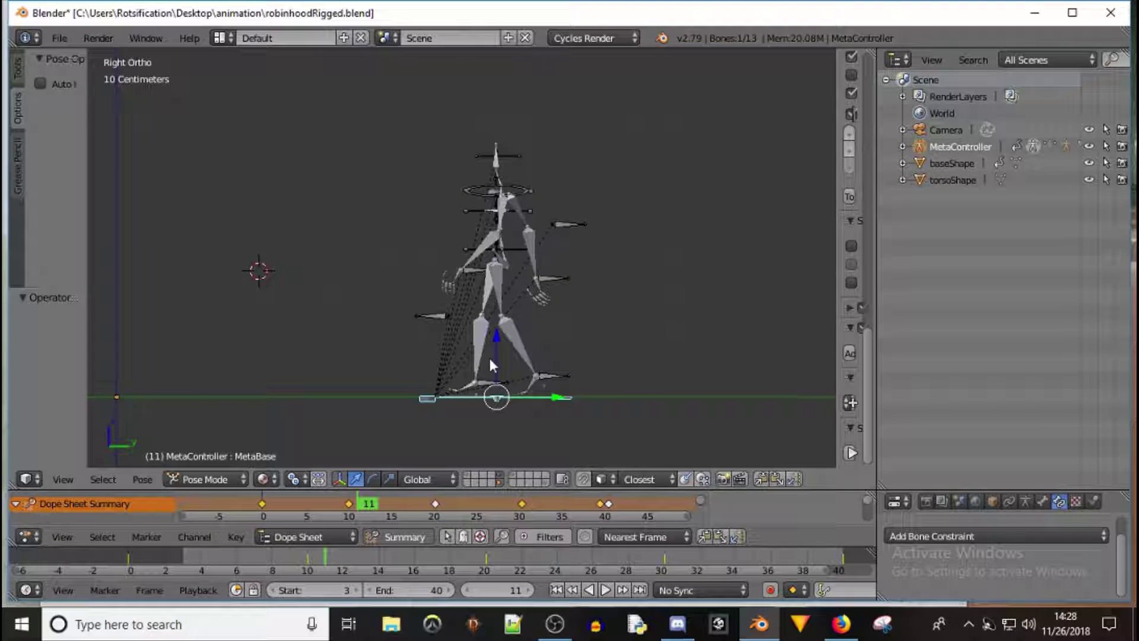
{"action": "scroll", "coordinate": [489, 364], "scroll_direction": "up", "scroll_amount": 5}
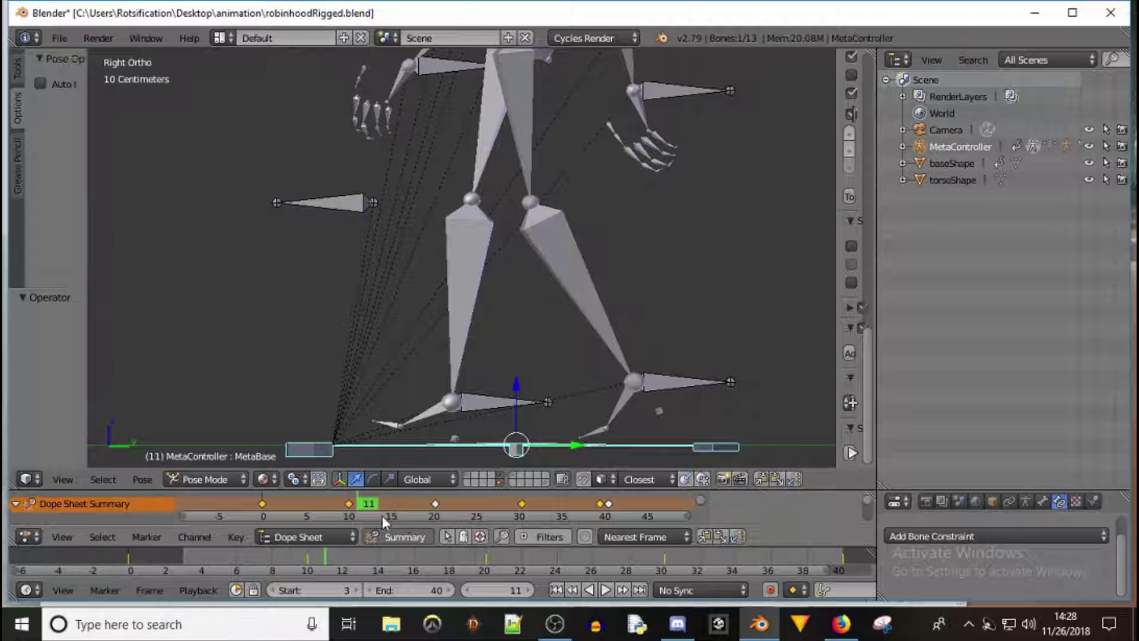
- Examine the leg and foot bone poses at keyframes 10, 20 and 30 of the walk cycle
{"action": "left_click", "coordinate": [350, 507]}
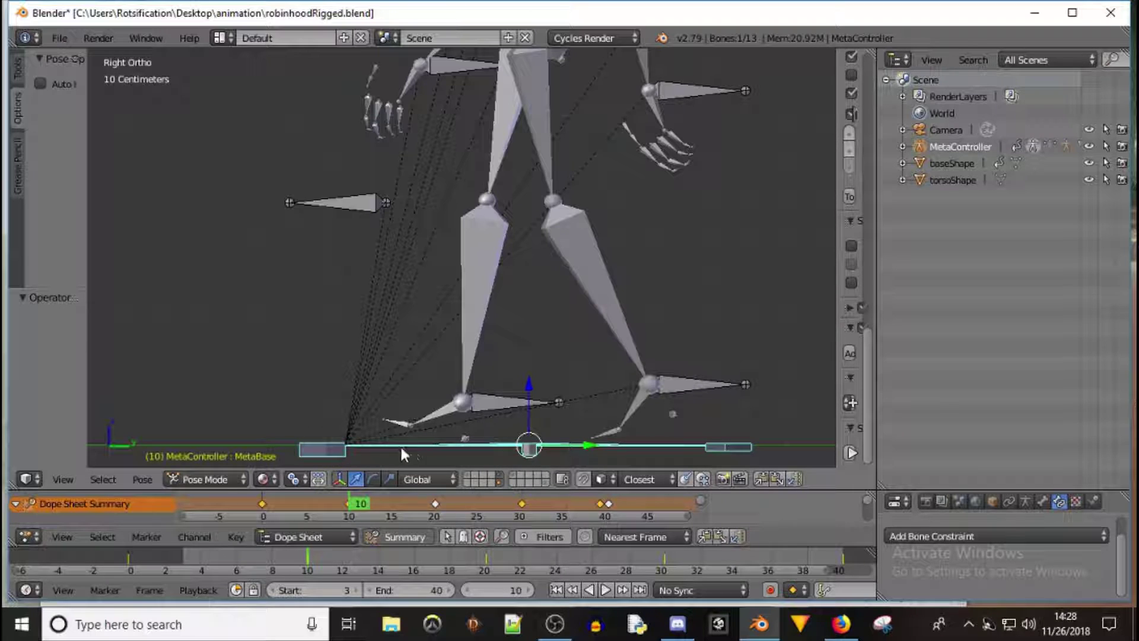
{"action": "left_click", "coordinate": [438, 509]}
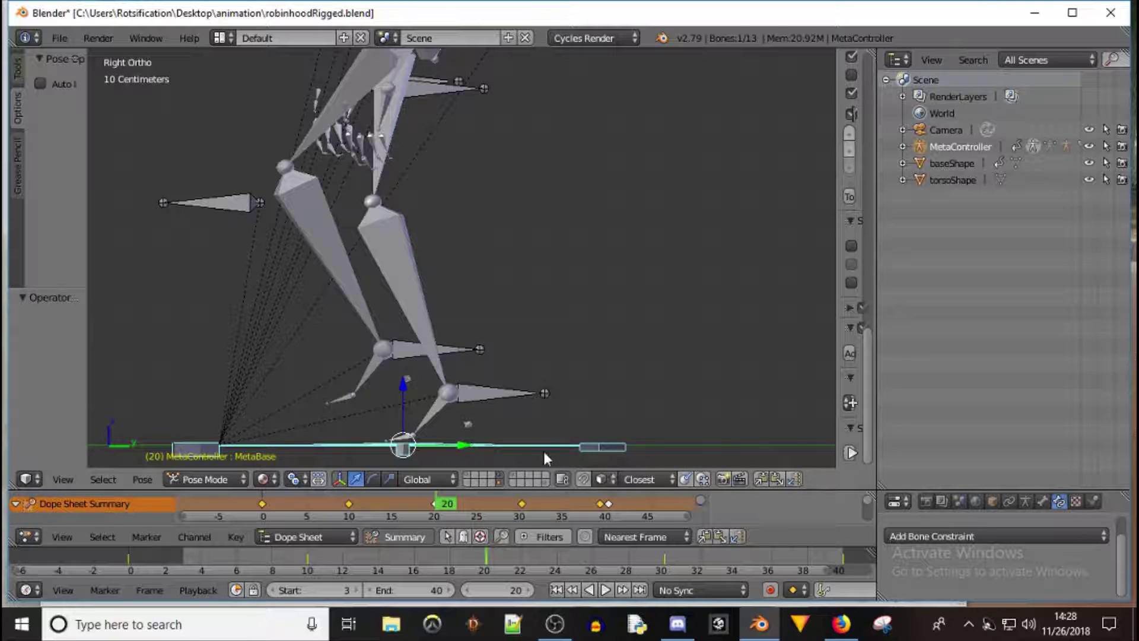
{"action": "left_click", "coordinate": [521, 504]}
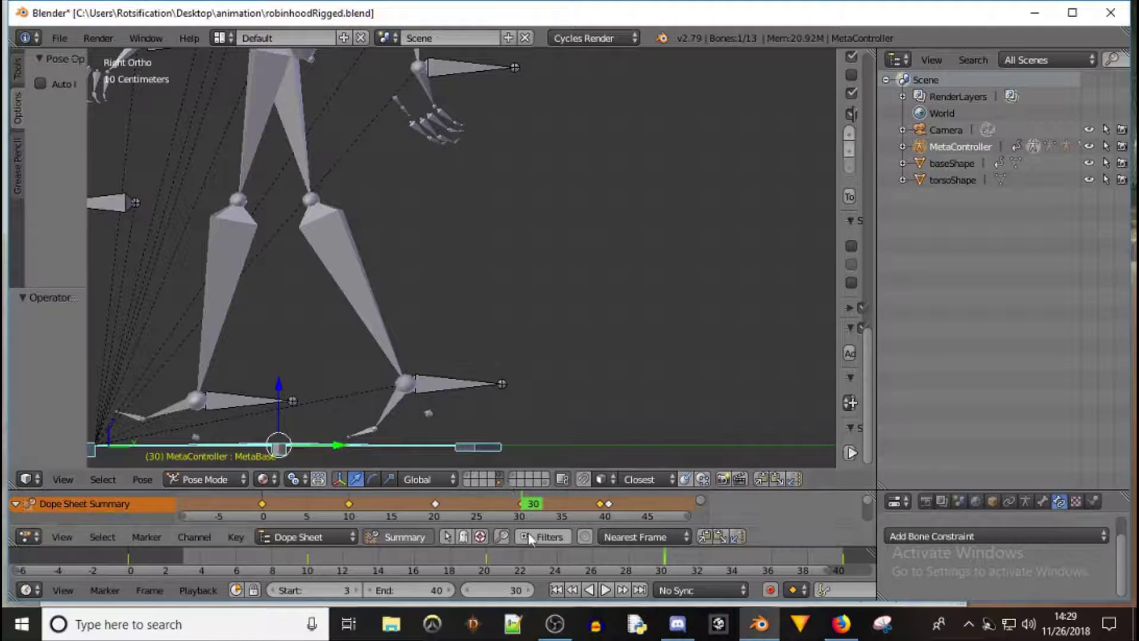
- Return to frame 0 and try sliding the MetaBase bone along Y
{"action": "key", "text": "alt+a"}
{"action": "left_click", "coordinate": [129, 555]}
{"action": "key", "text": "alt+a"}
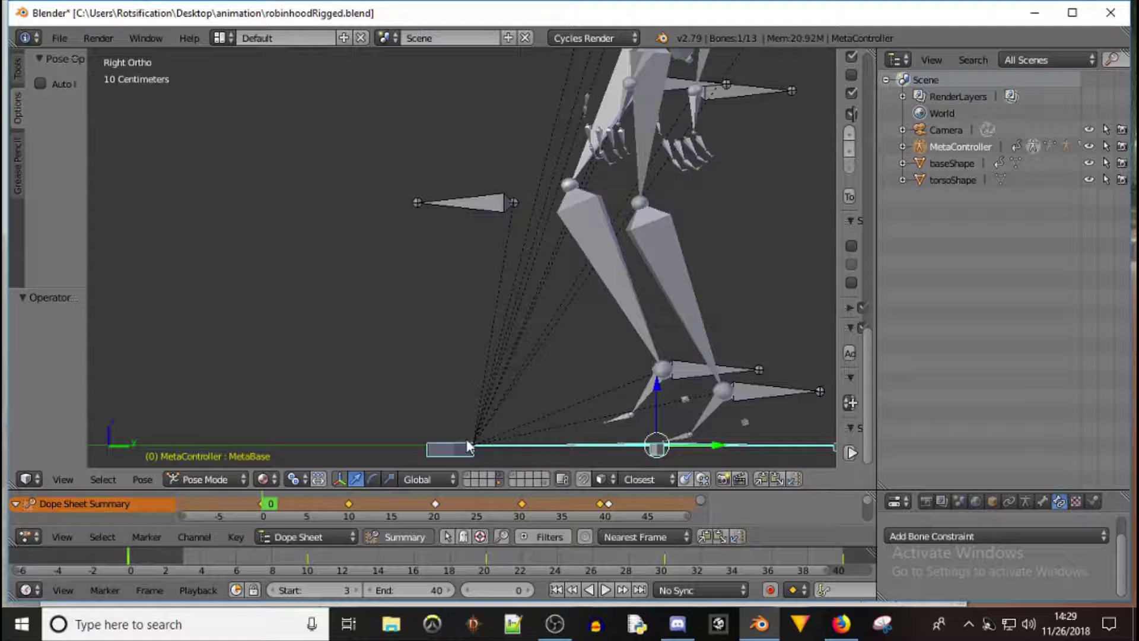
{"action": "key", "text": "g"}
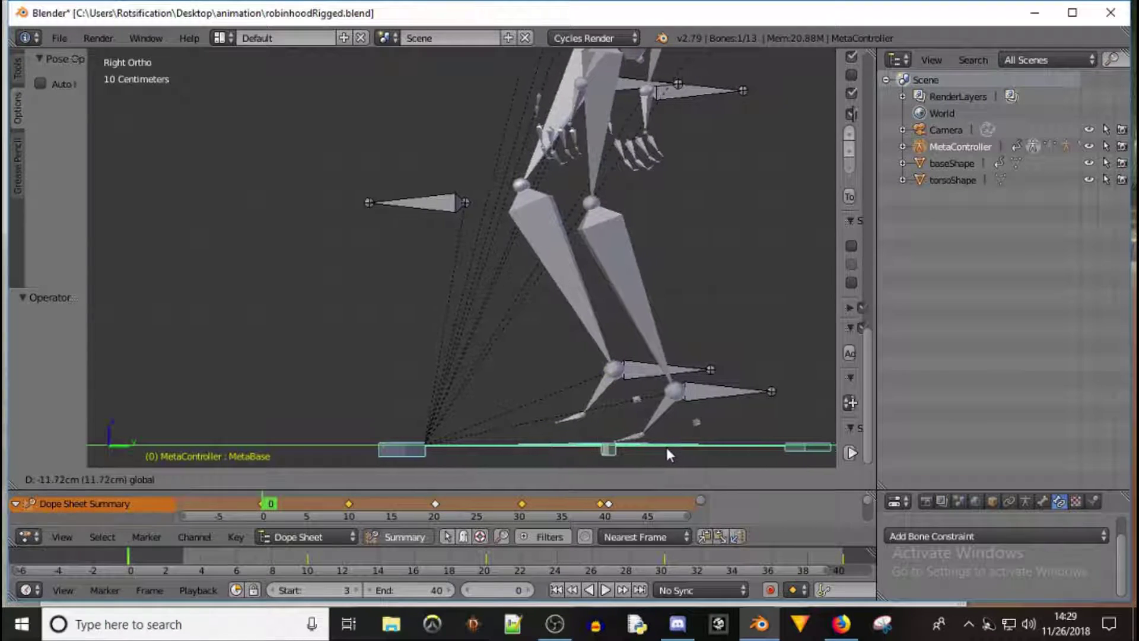
{"action": "right_click", "coordinate": [582, 454]}
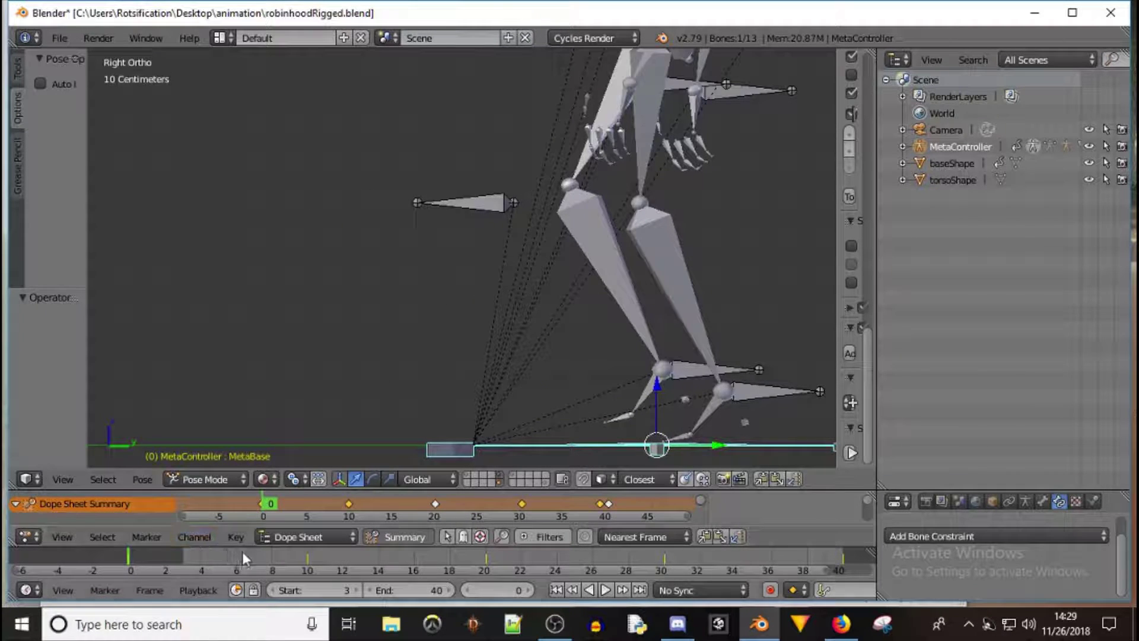
- Compare the foot positions relative to the MetaBase bone at frames 10 and 20
{"action": "left_click", "coordinate": [308, 557]}
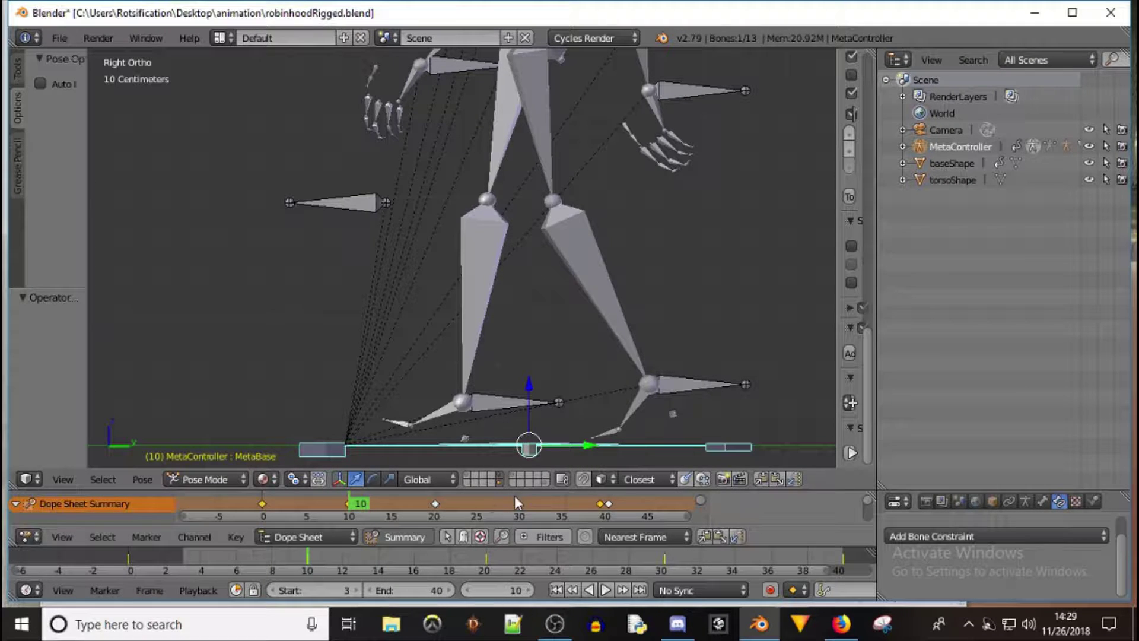
{"action": "left_click", "coordinate": [436, 503]}
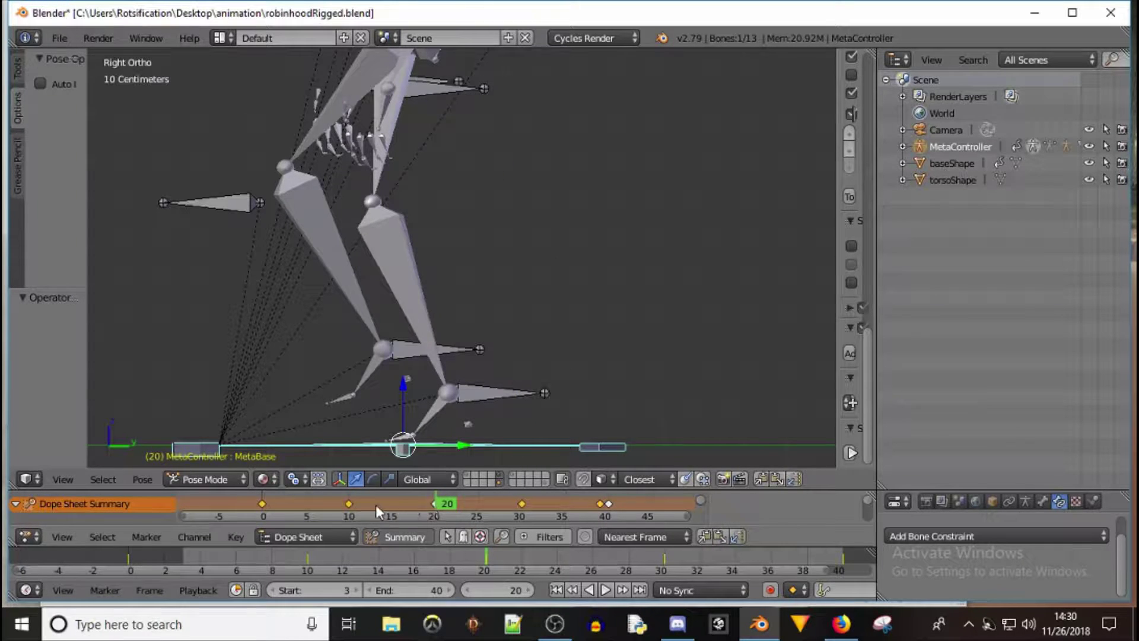
{"action": "left_click", "coordinate": [348, 503]}
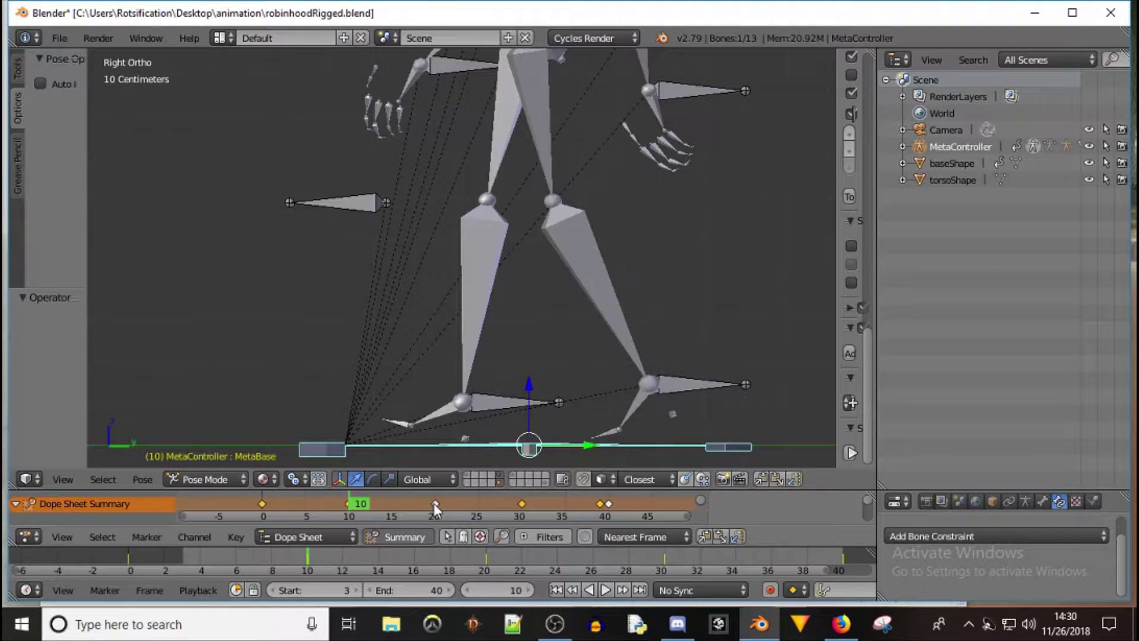
{"action": "left_click", "coordinate": [433, 503]}
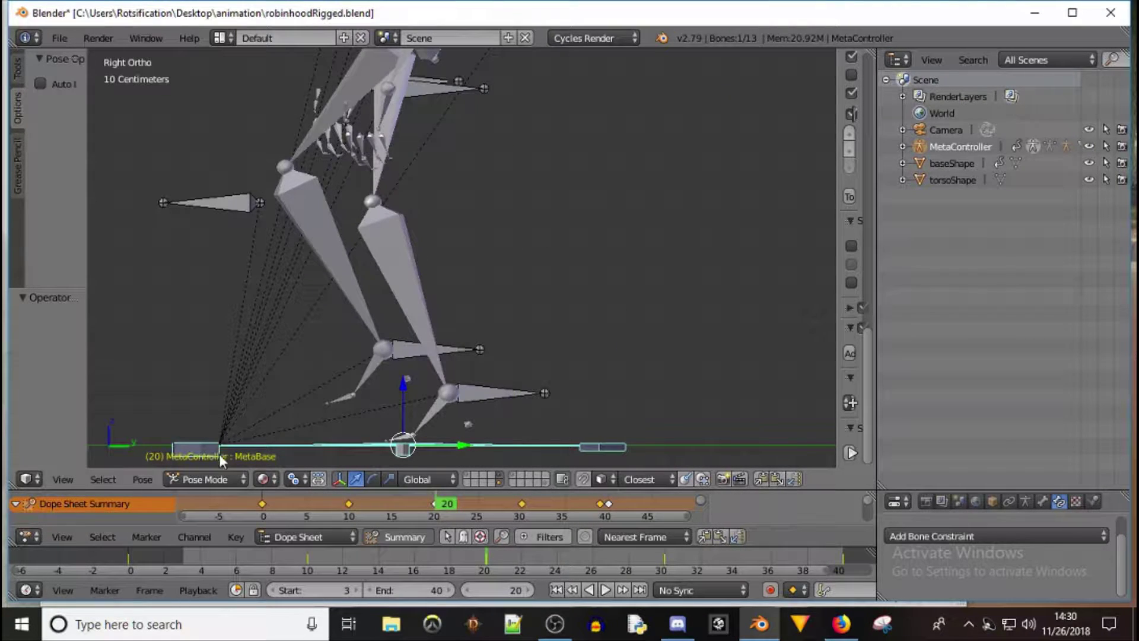
- Examine the foot positions at frames 30 and 40, and play the walk cycle to check the character's travel
{"action": "left_click", "coordinate": [525, 505]}
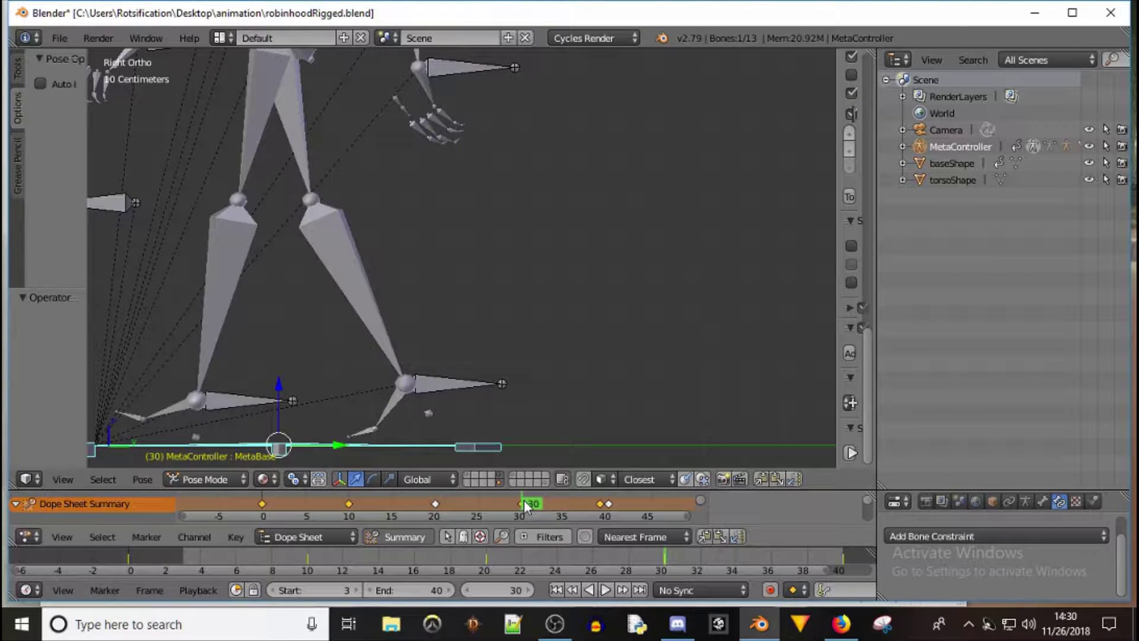
{"action": "left_click", "coordinate": [611, 503]}
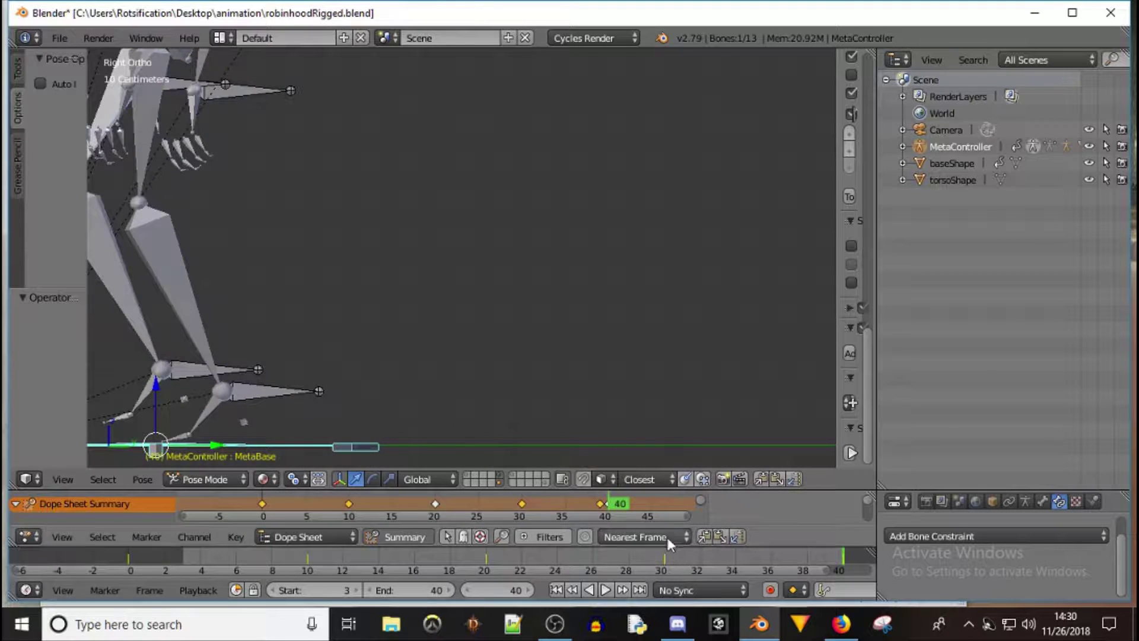
{"action": "left_click", "coordinate": [605, 590]}
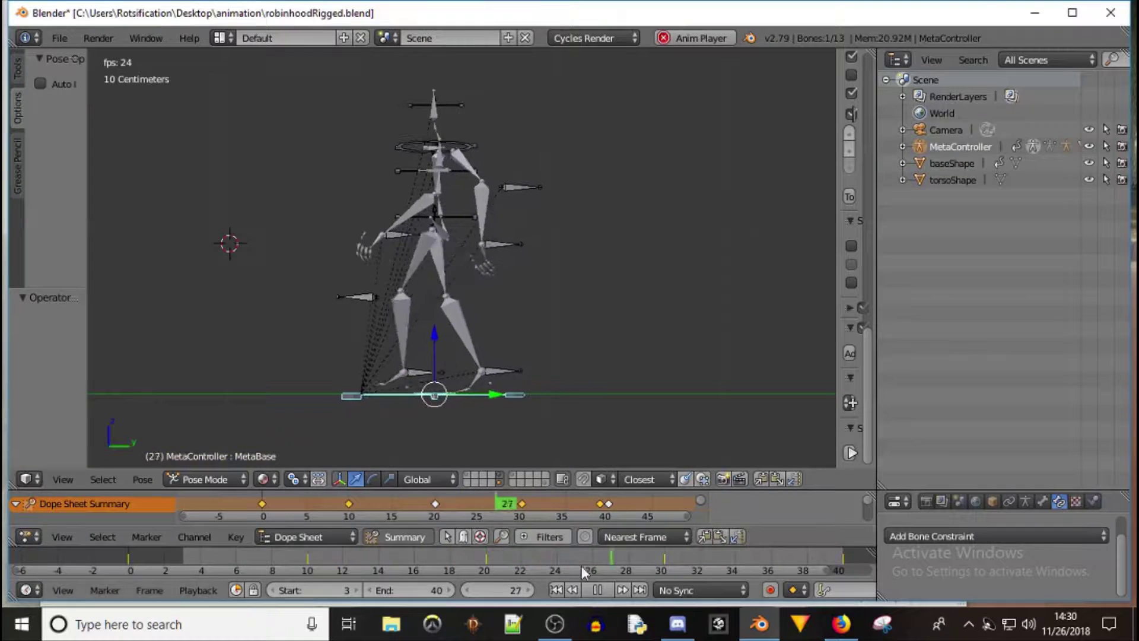
{"action": "left_click", "coordinate": [598, 590]}
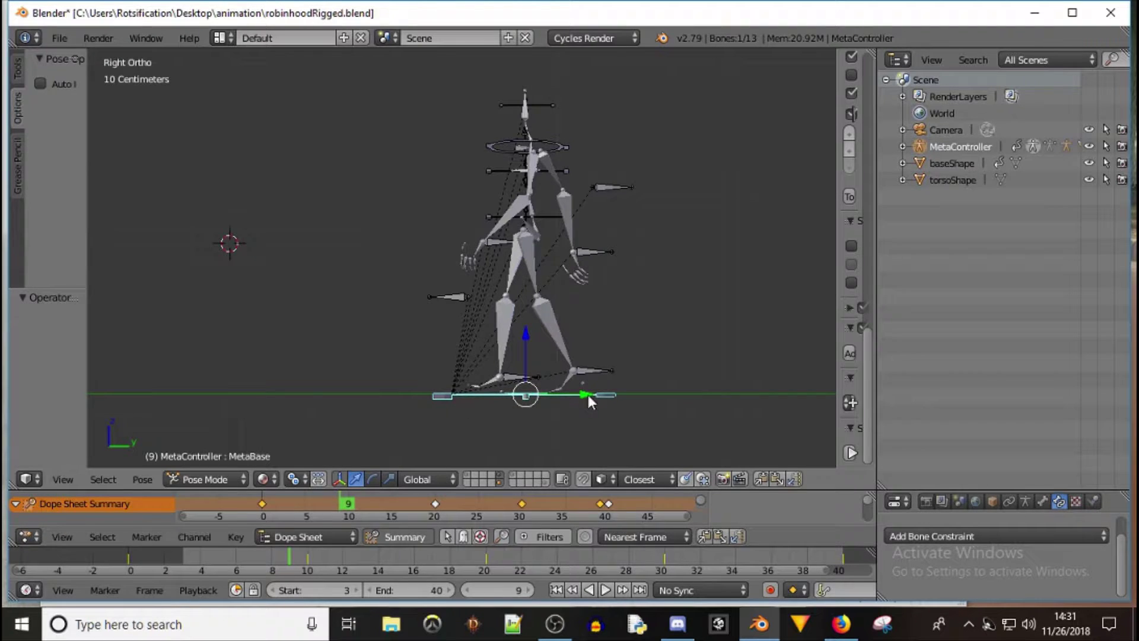
- Try sliding the MetaBase bone along Y by about -93.5 at frame 9, and replay the walk cycle
{"action": "left_click_drag", "start_coordinate": [589, 394], "coordinate": [412, 387]}
{"action": "right_click", "coordinate": [412, 387]}
{"action": "left_click_drag", "start_coordinate": [582, 392], "coordinate": [426, 394]}
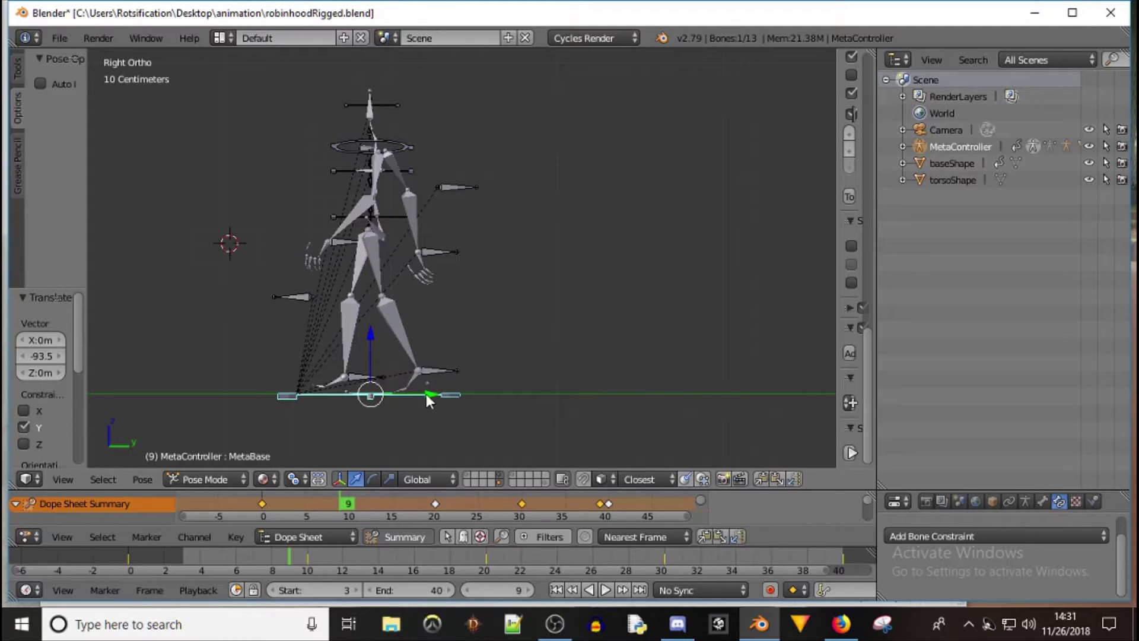
{"action": "left_click_drag", "start_coordinate": [428, 393], "coordinate": [509, 389]}
{"action": "right_click", "coordinate": [509, 391]}
{"action": "left_click", "coordinate": [604, 590]}
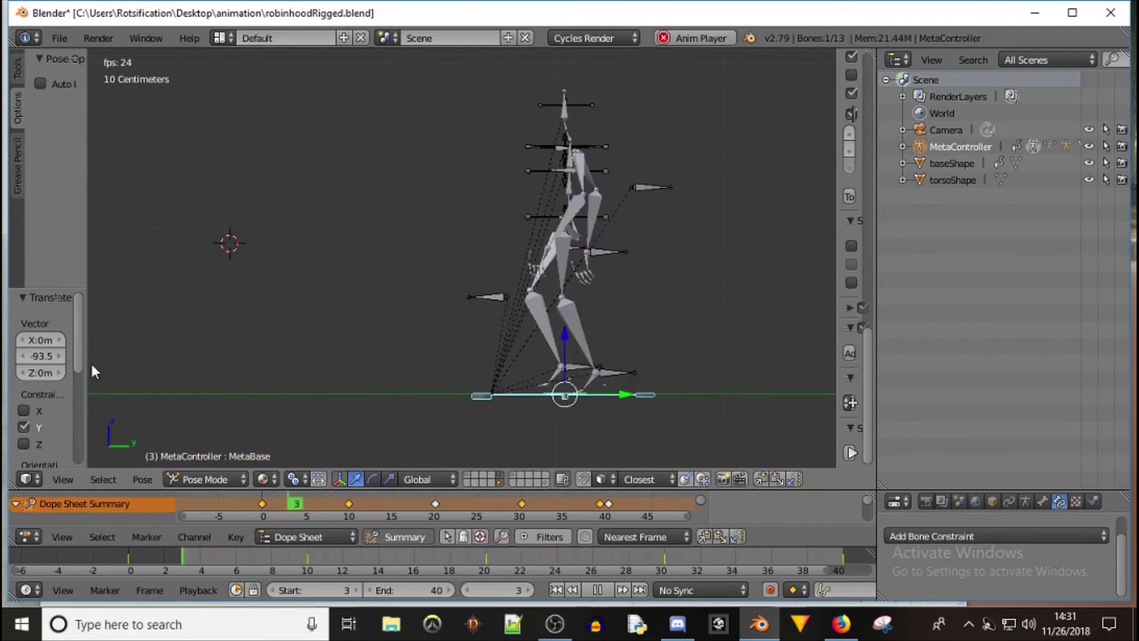
{"action": "left_click", "coordinate": [598, 590]}
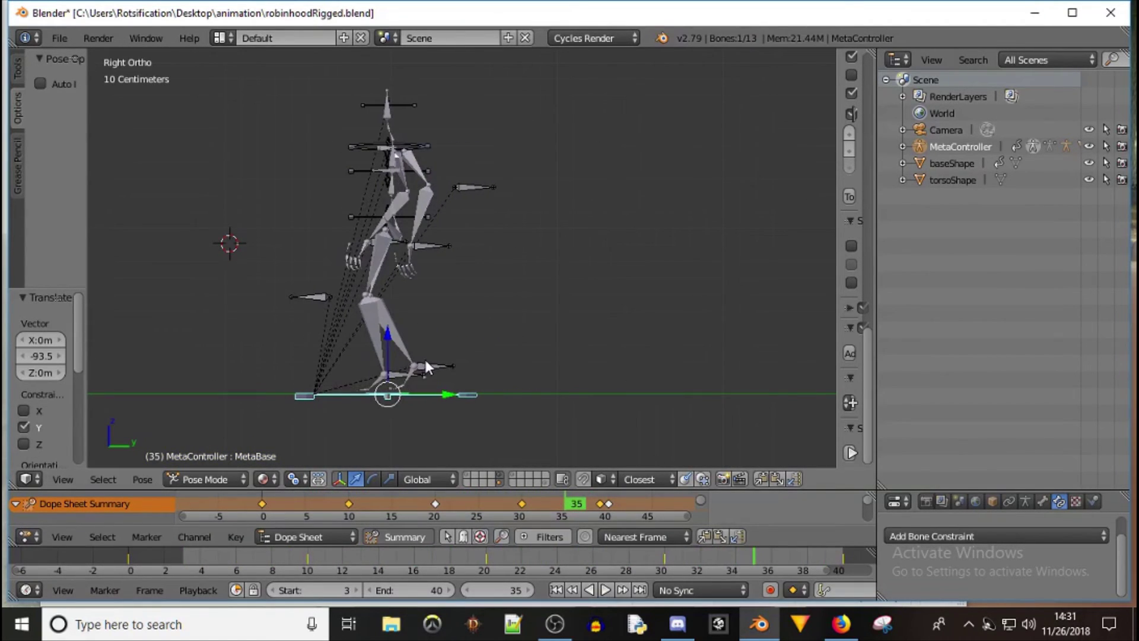